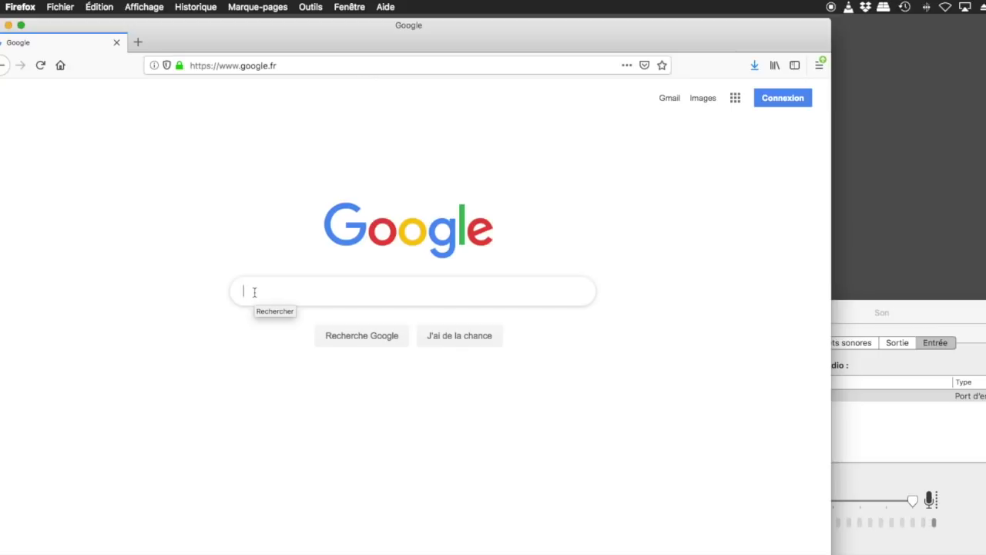
Search Google for "soundflower", view the Softonic download page for Soundflower on Mac, and close the browser window
type("so")
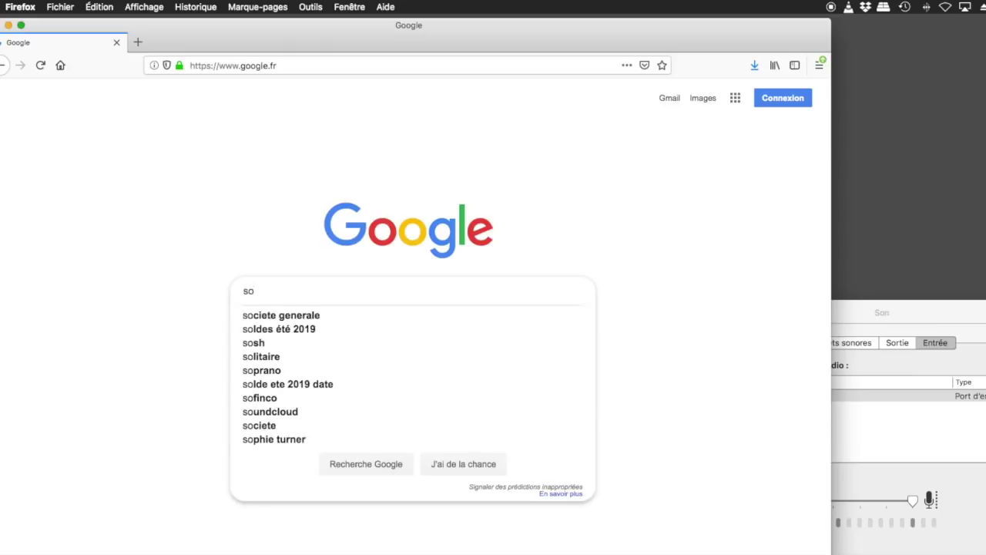
type("undf")
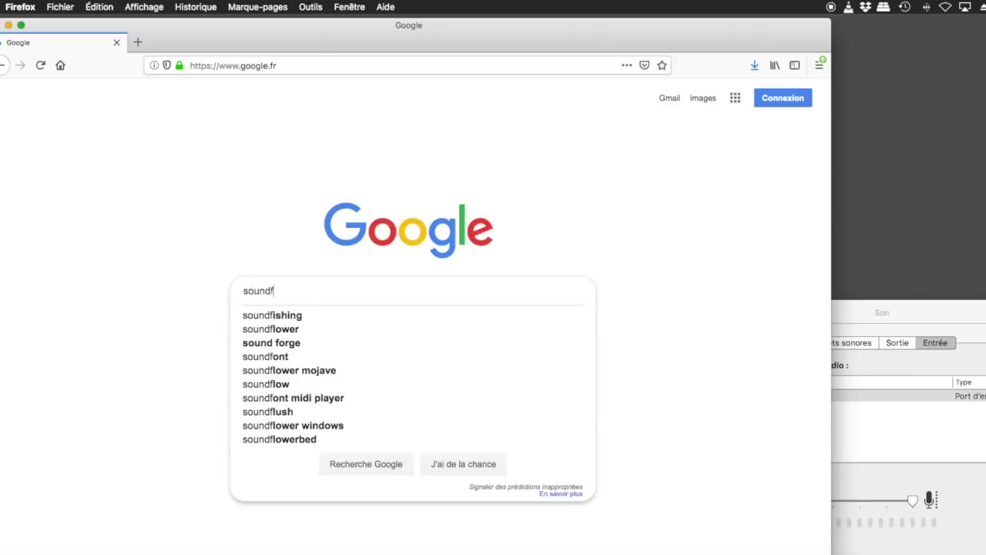
type("lower")
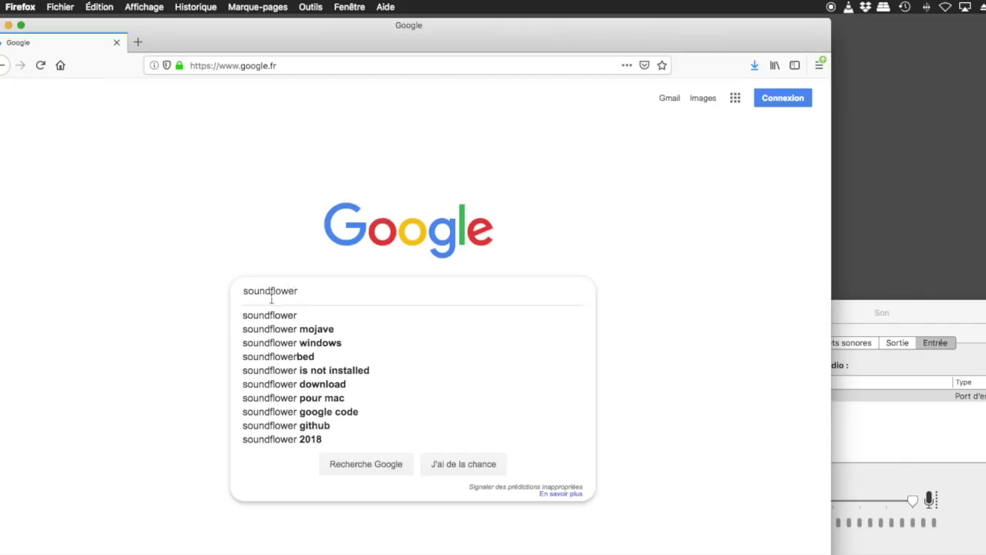
left_click(289, 316)
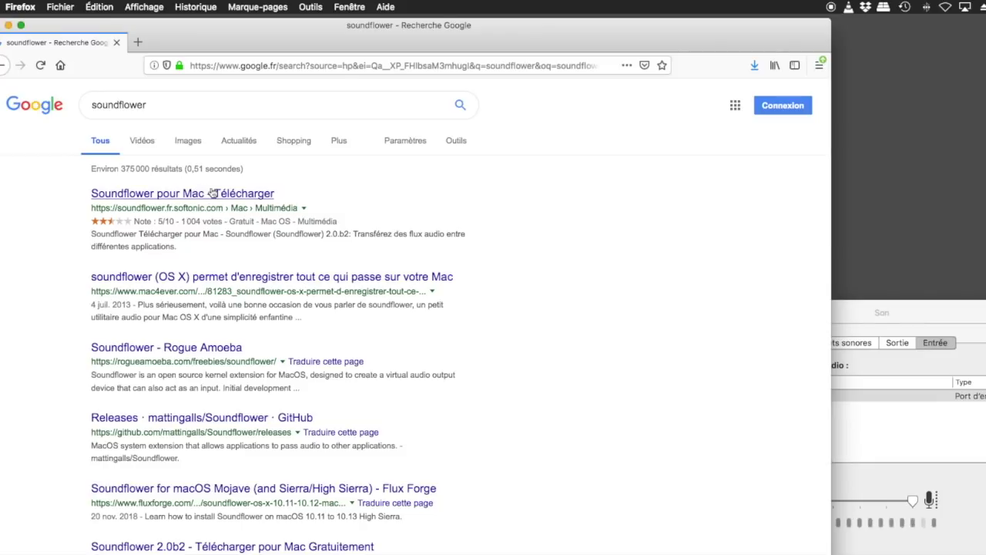
left_click(196, 199)
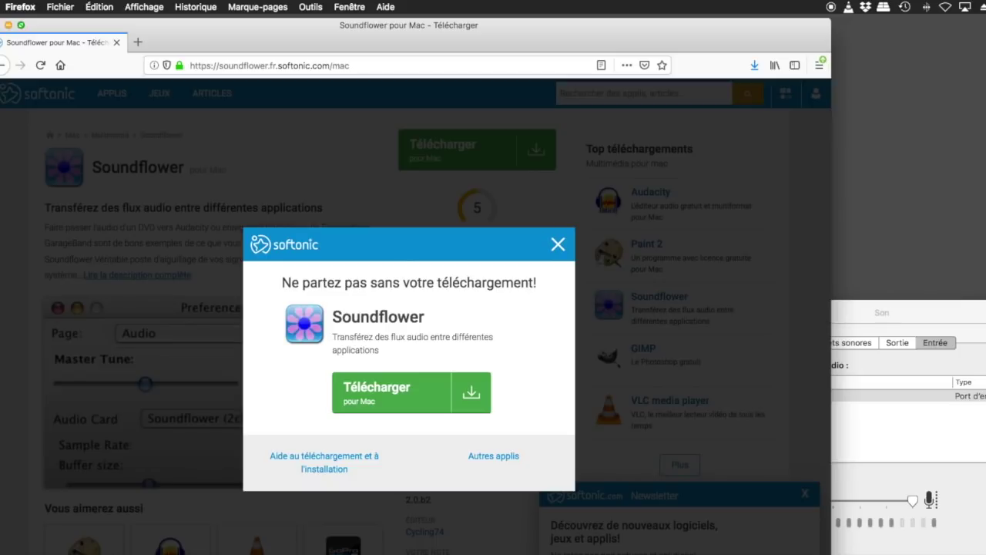
key("cmd+w")
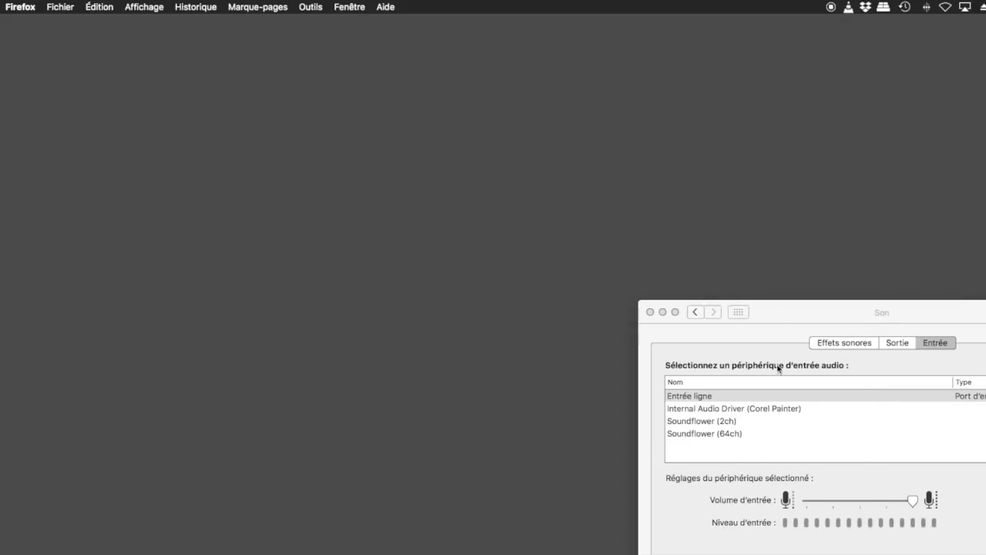
Move the Sound preferences window to the middle of the screen and show the audio output devices
left_click(817, 312)
left_click_drag(816, 312, 511, 172)
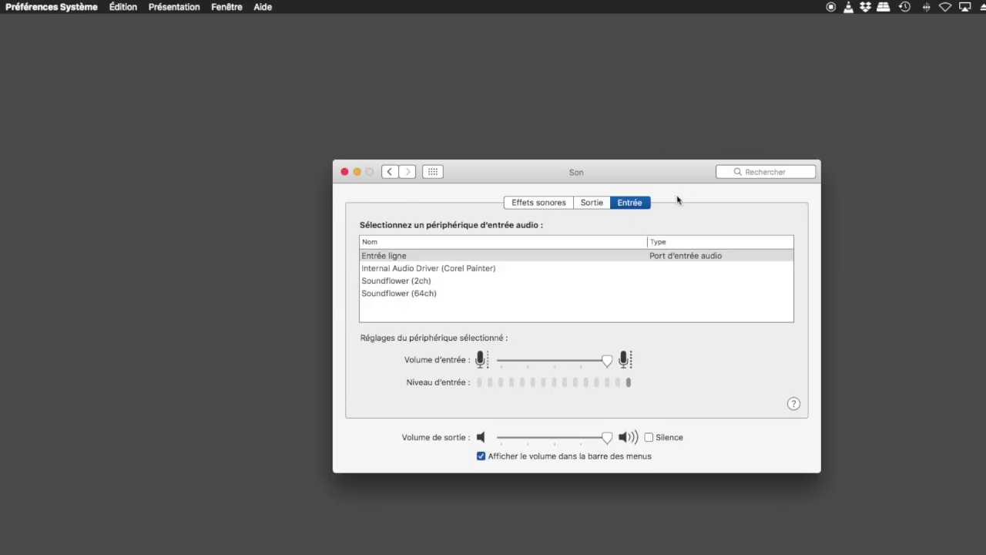
left_click(592, 202)
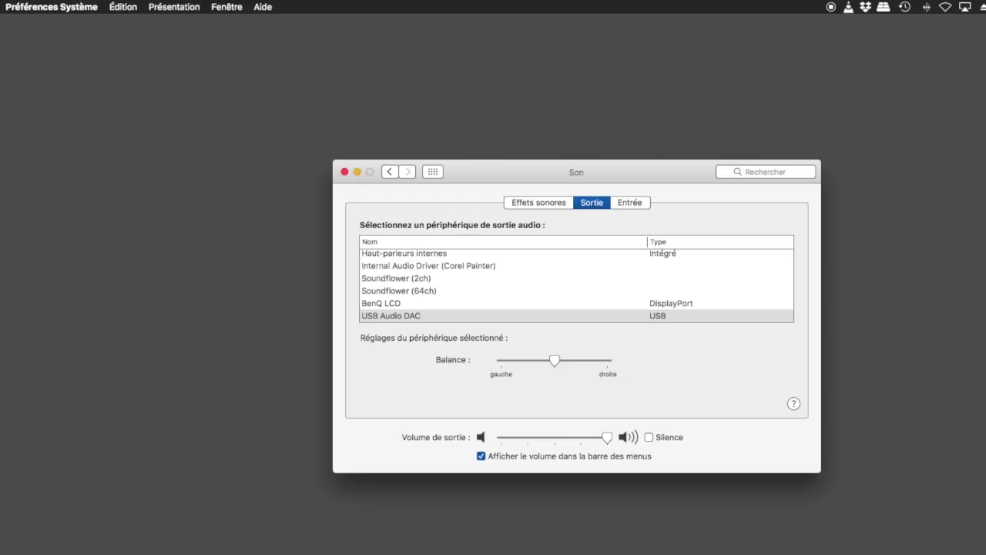
Switch to QuickTime Player, create a new audio recording and check that Soundflower (2ch) is its microphone source
key("super+Tab")
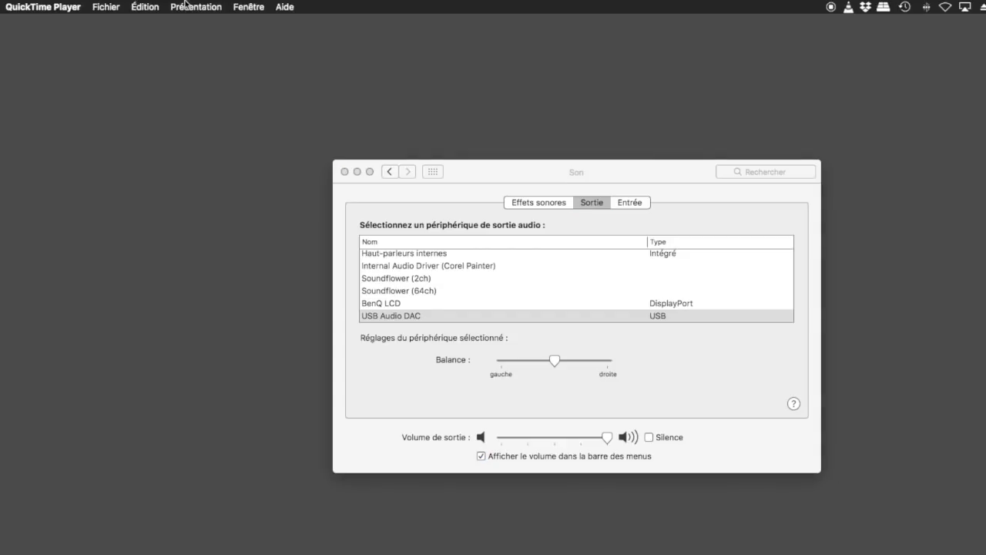
left_click(106, 8)
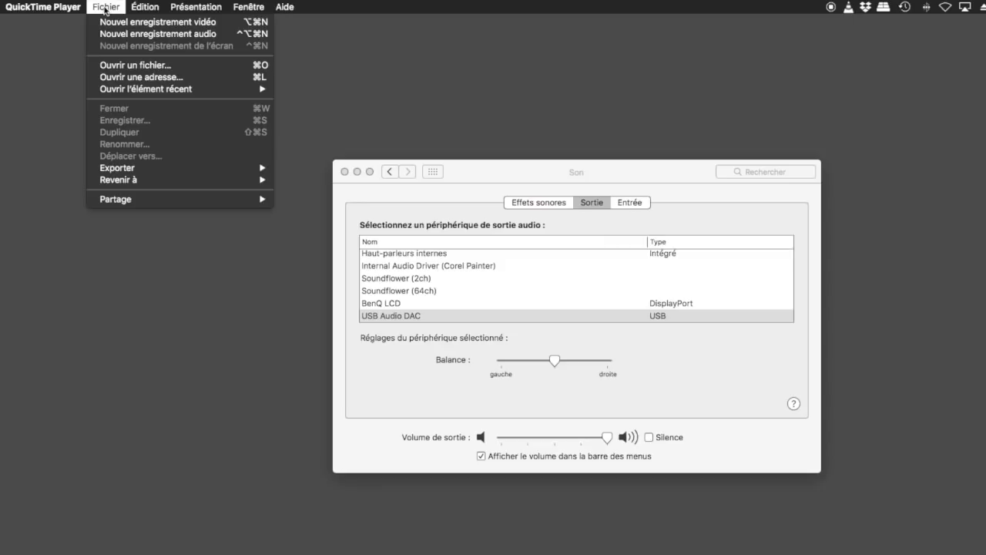
left_click(142, 34)
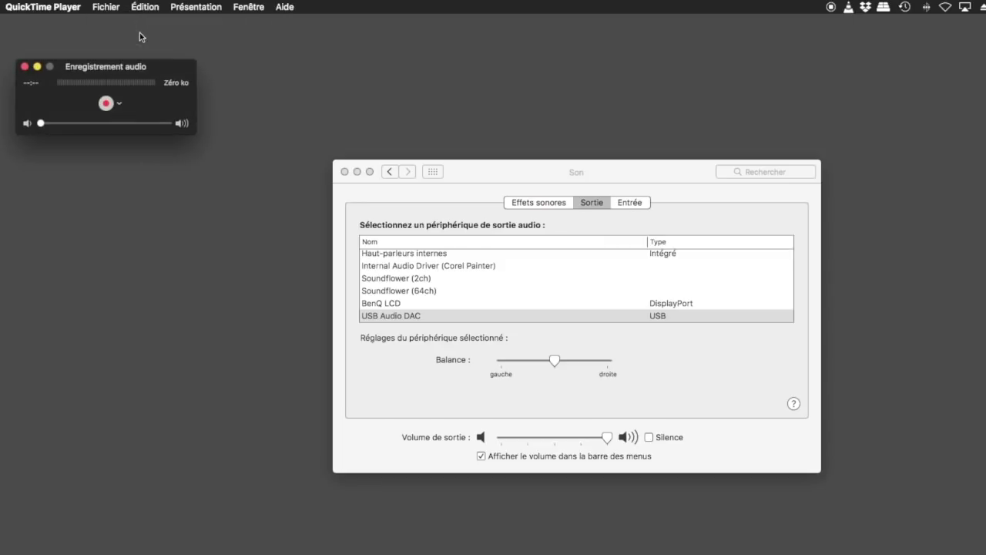
left_click(119, 106)
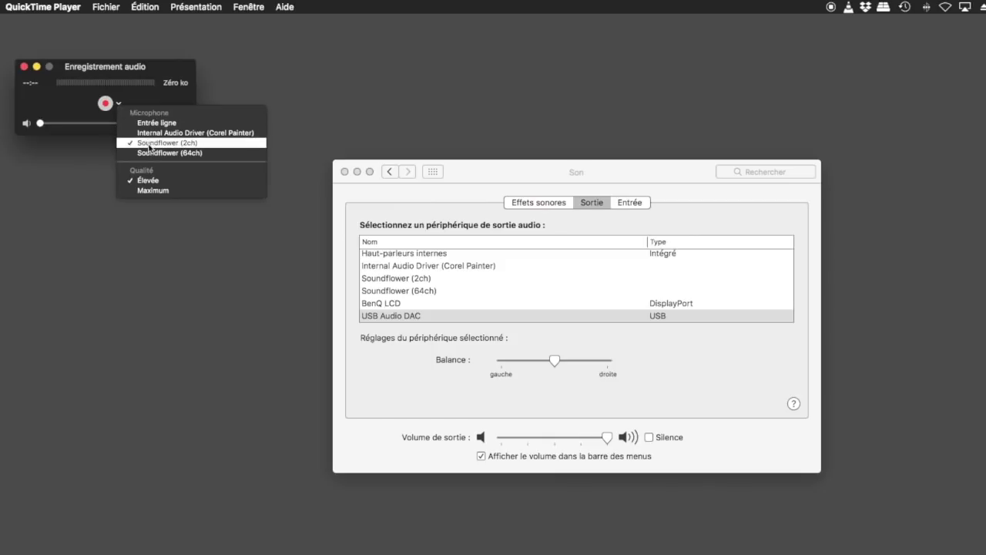
left_click(160, 68)
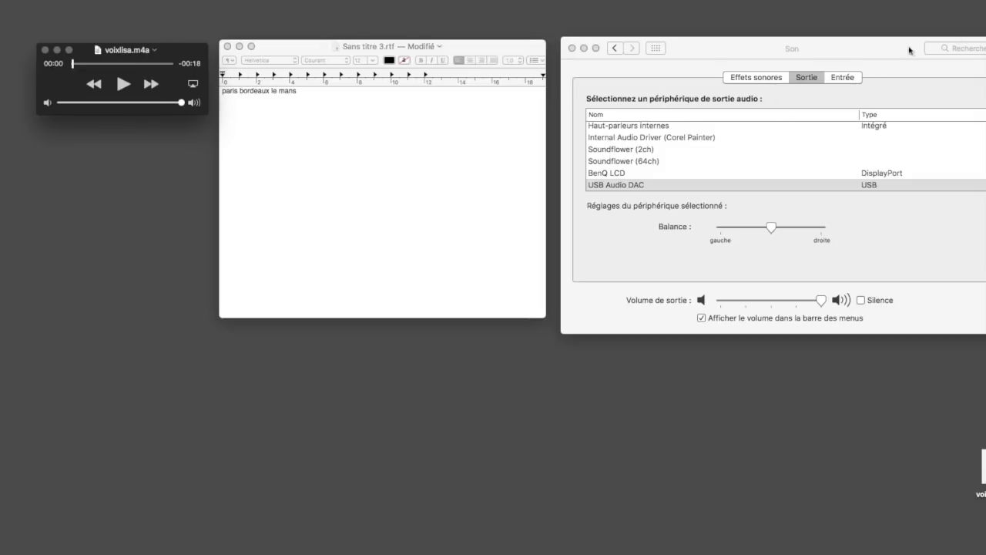
Show the system's audio input devices and open another QuickTime audio recording, placing its window directly below the voixlisa.m4a player
left_click(845, 77)
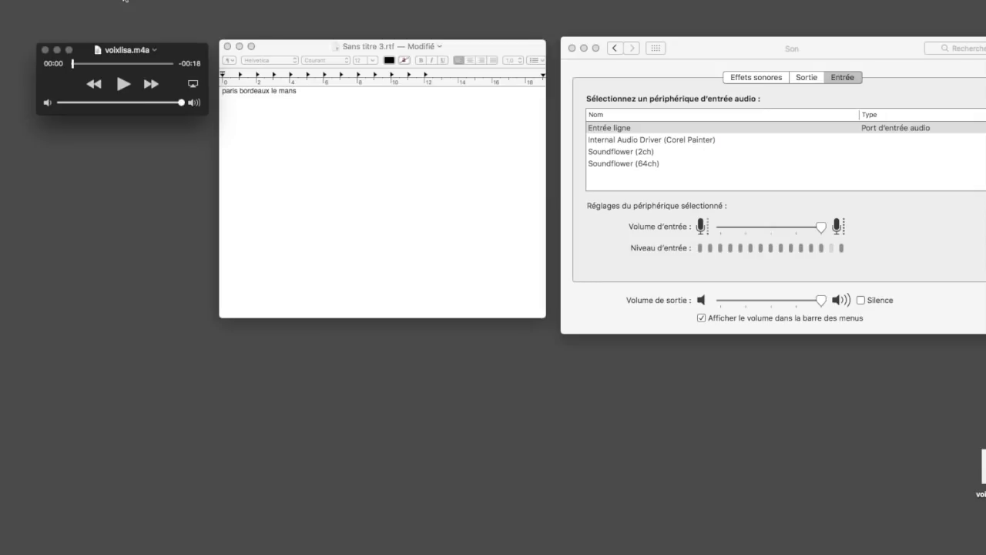
left_click(127, 2)
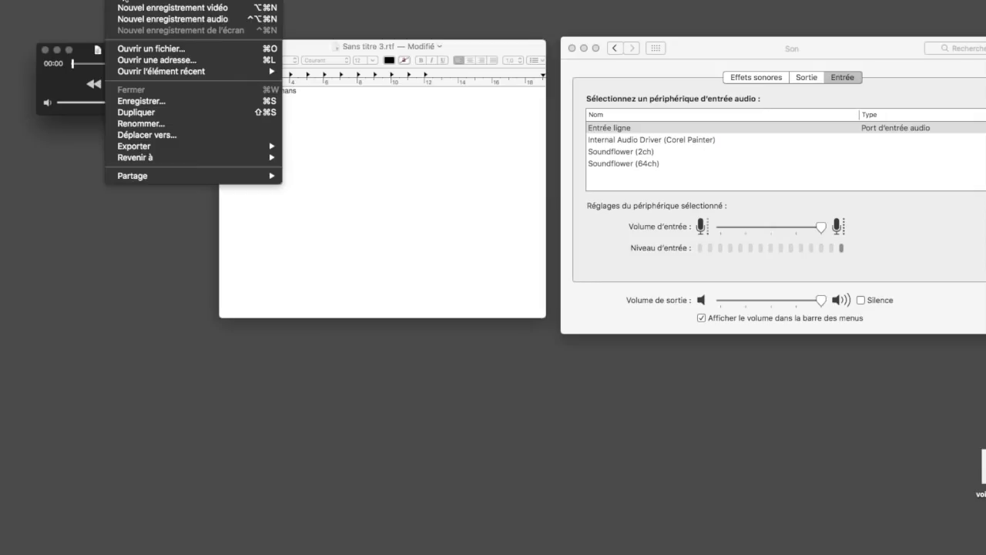
left_click(144, 17)
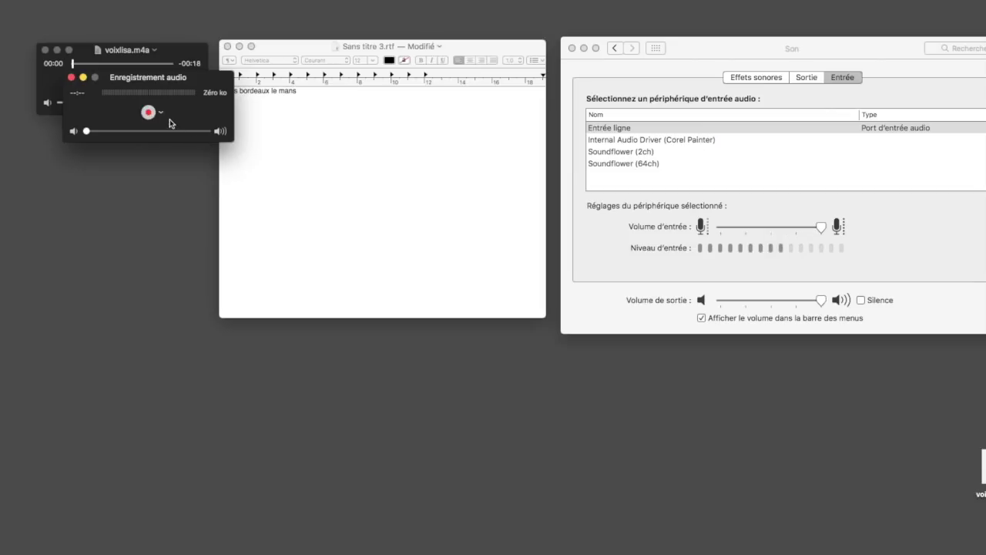
left_click(162, 116)
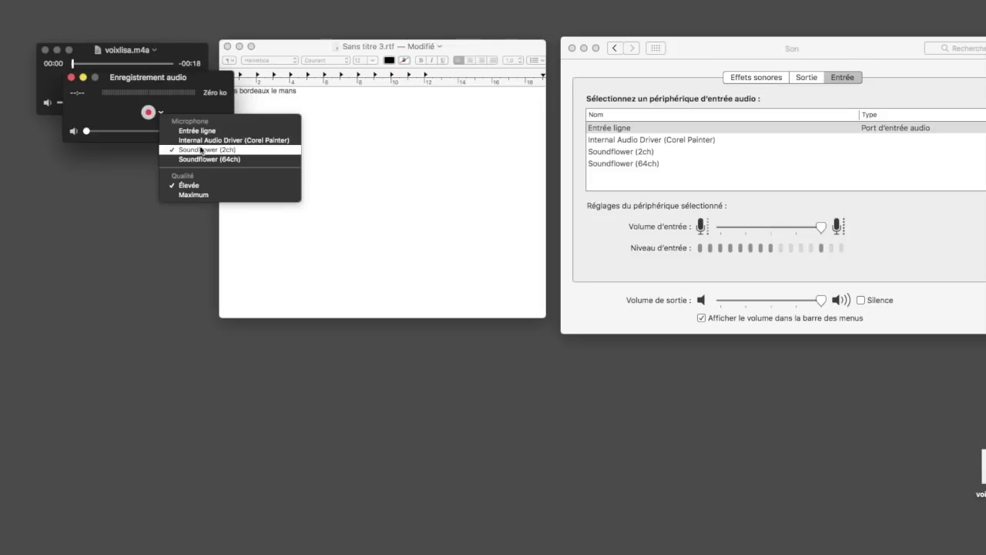
left_click(205, 80)
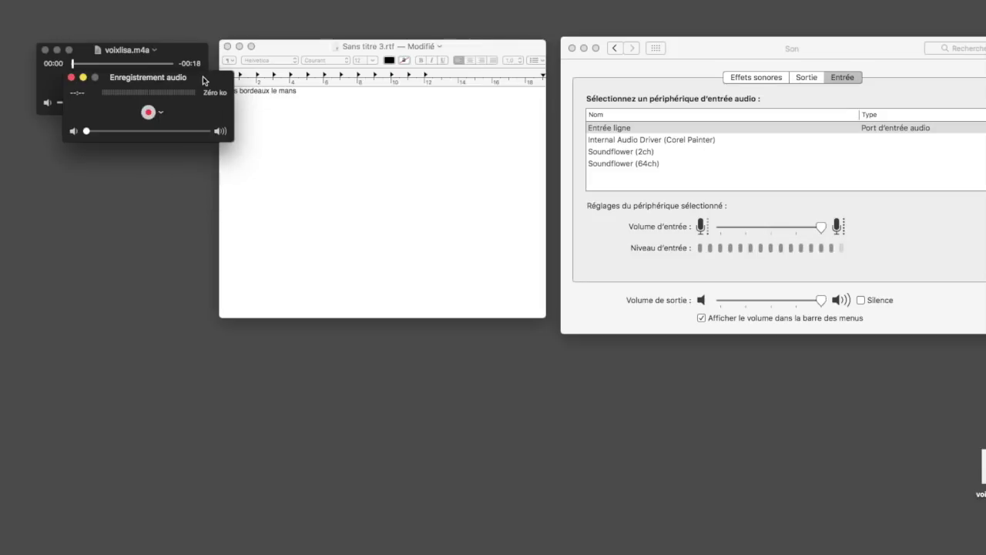
left_click_drag(213, 77, 181, 121)
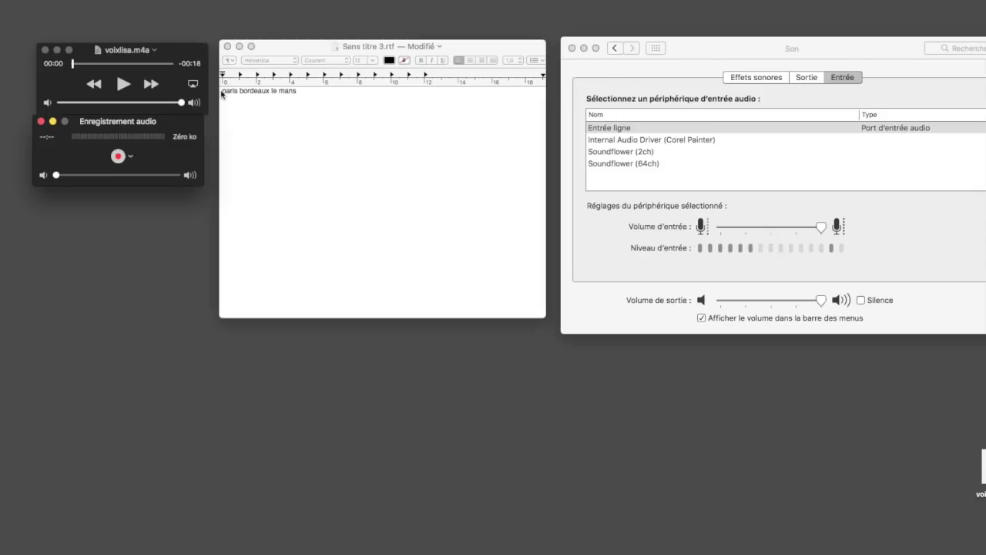
Have the system voice read the text "paris bordeaux le mans" aloud twice in the text document
left_click(222, 93)
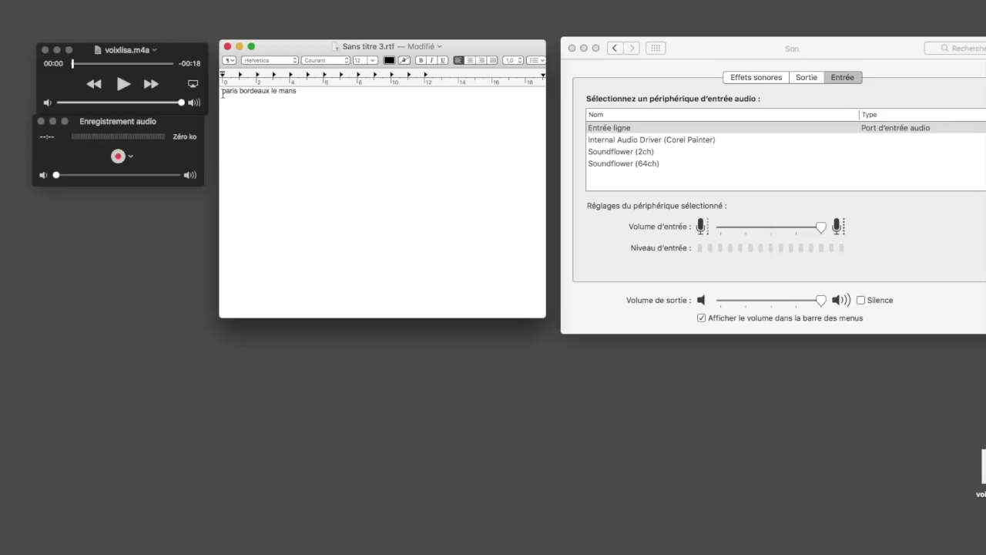
right_click(221, 93)
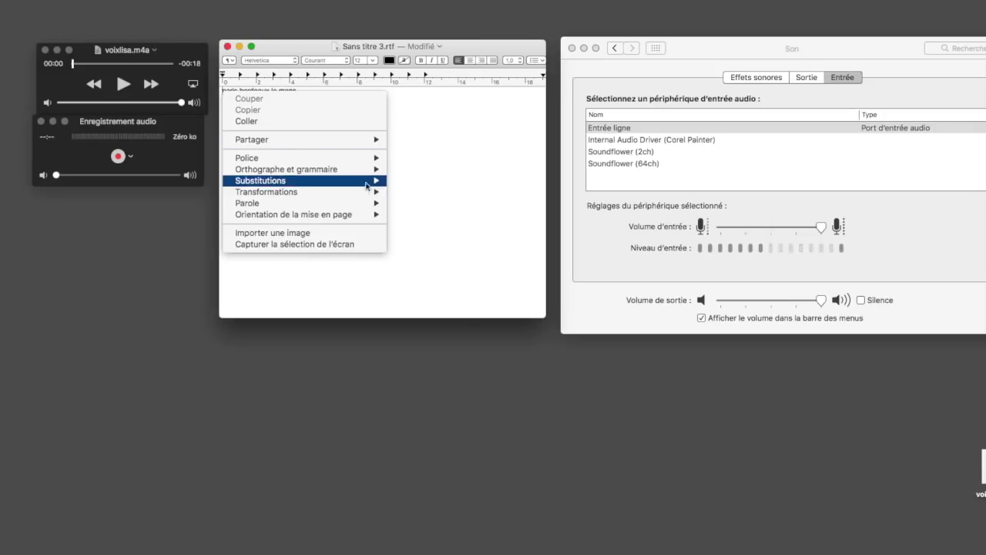
mouse_move(367, 205)
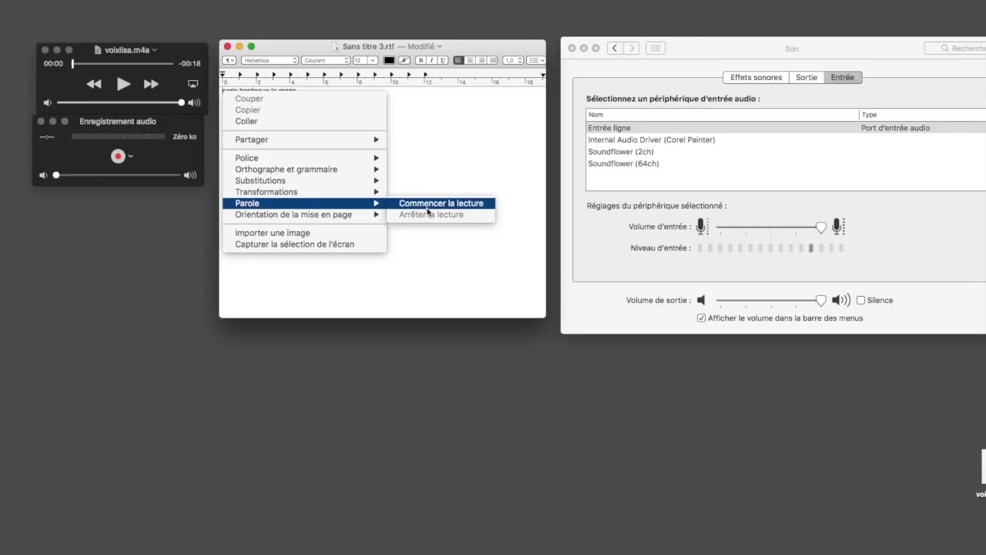
left_click(428, 204)
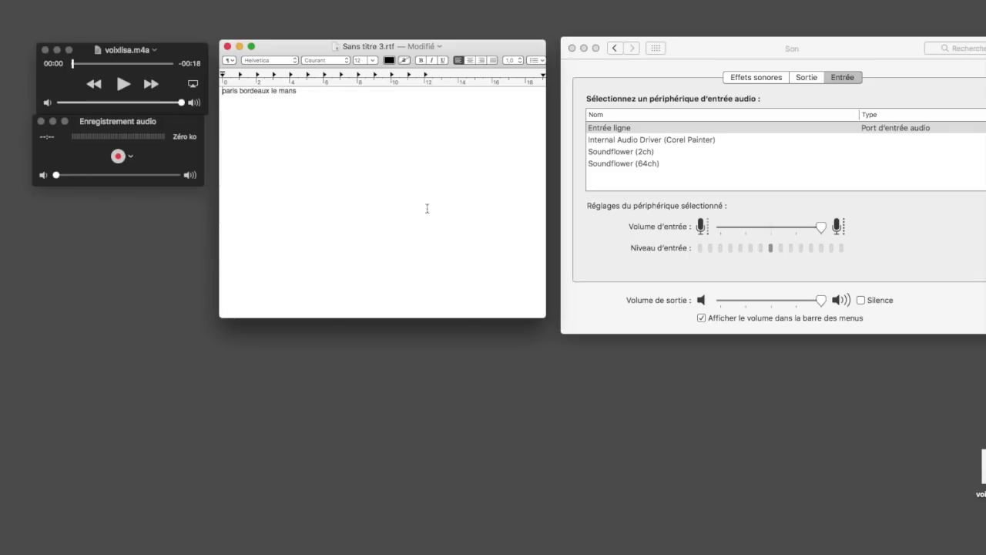
right_click(222, 92)
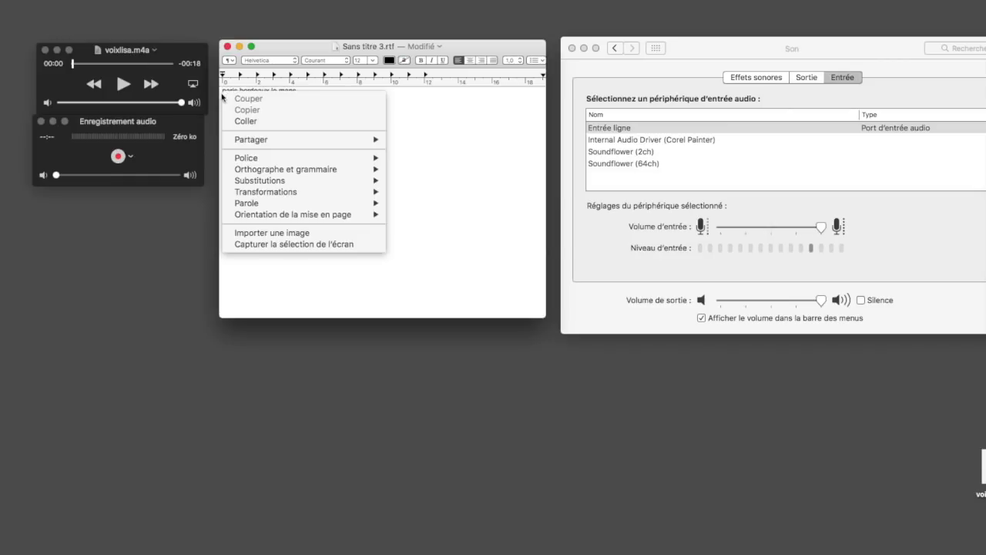
mouse_move(331, 158)
mouse_move(355, 204)
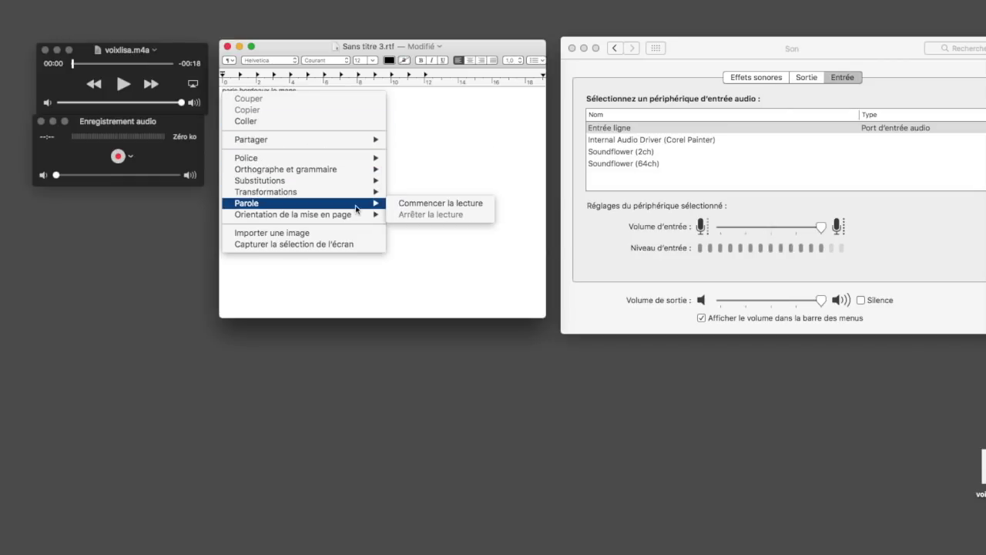
left_click(424, 205)
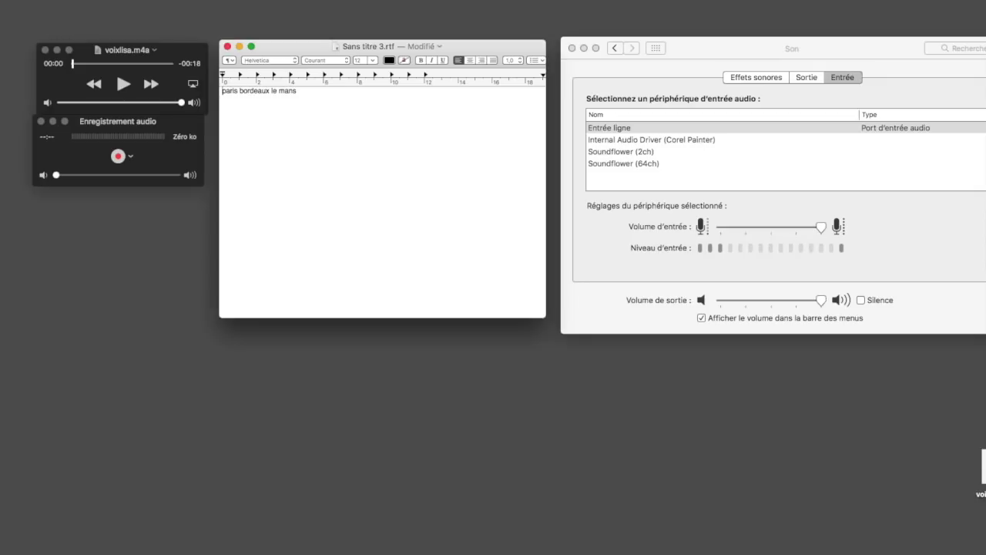
Bring up the "master pour podcast" GarageBand project and add voixlisa.m4a at the start of the second Compressed Vocal track
left_click_drag(985, 456, 952, 448)
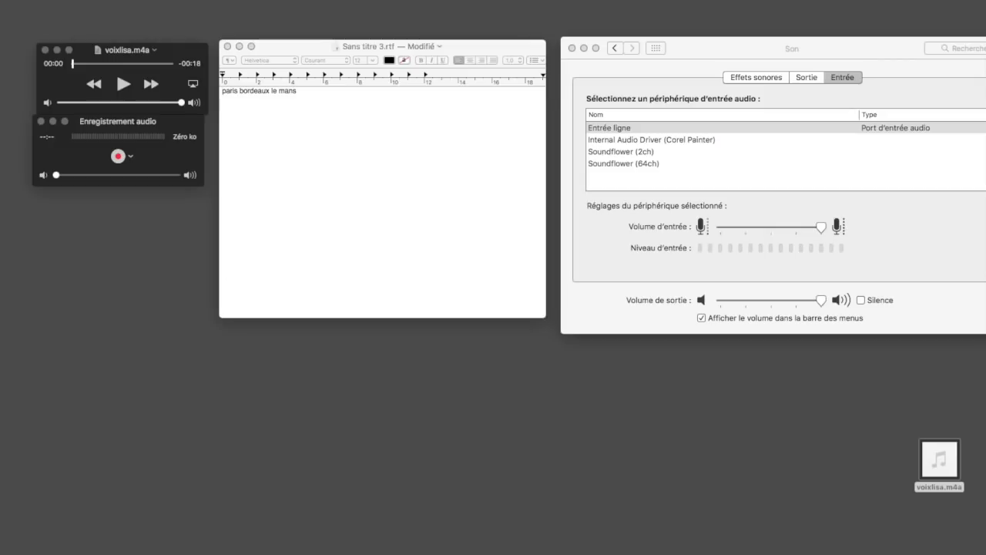
left_click_drag(731, 553, 710, 11)
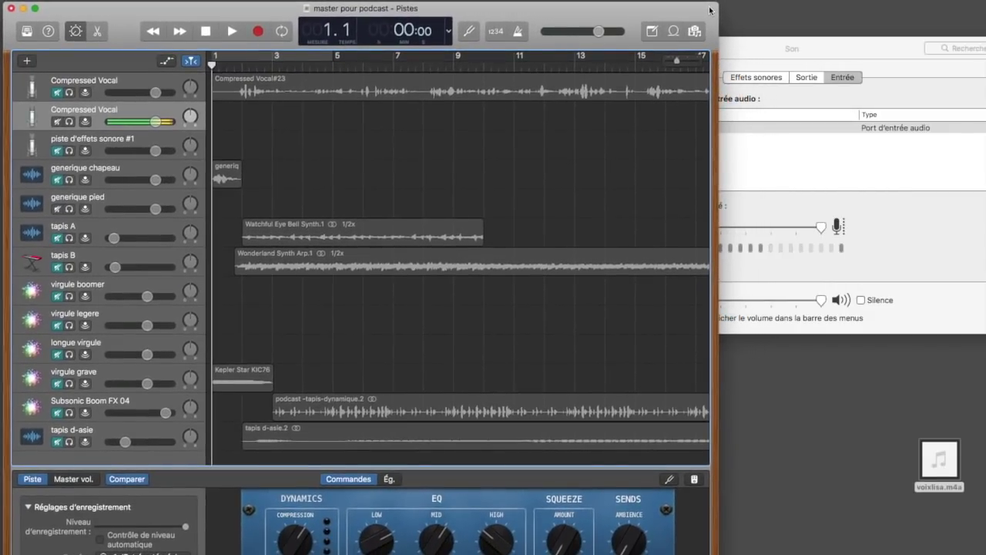
mouse_move(953, 453)
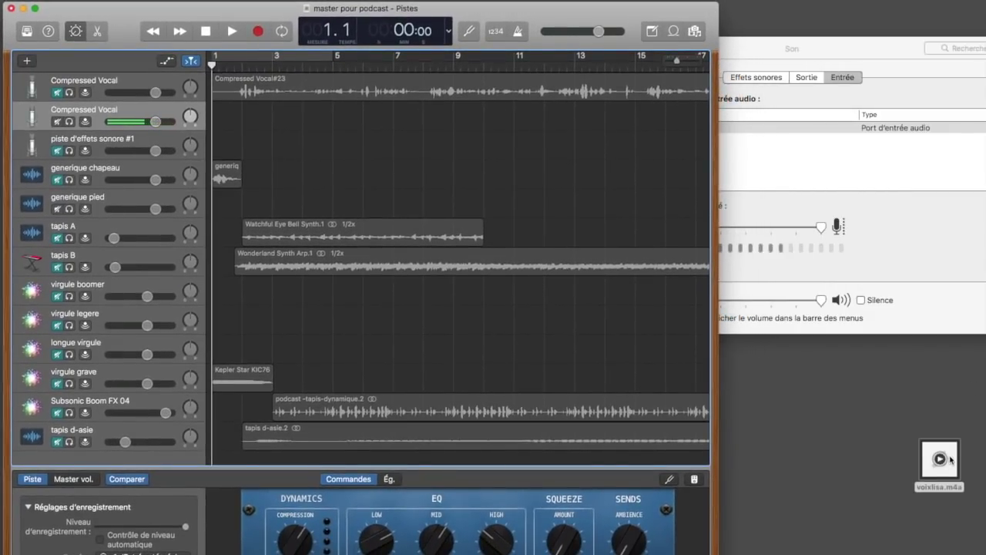
left_click(952, 452)
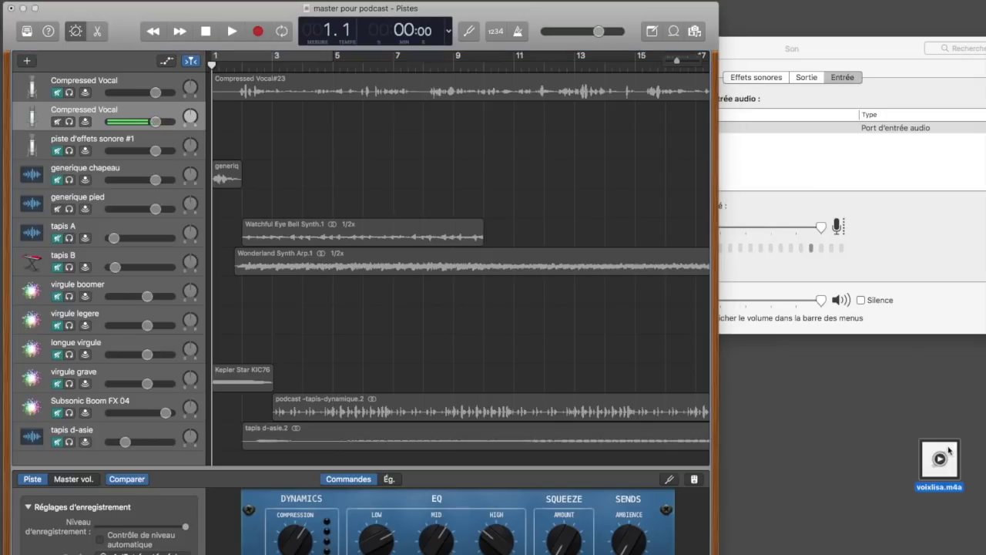
left_click_drag(953, 452, 209, 123)
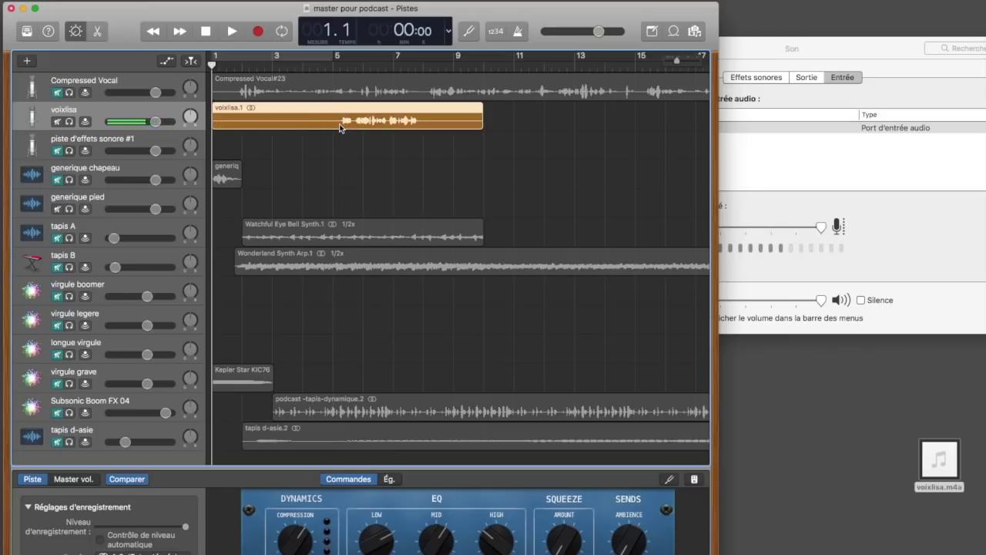
Split the voixlisa region at bar 5, beat 2, where the speech begins
left_click_drag(209, 63, 340, 74)
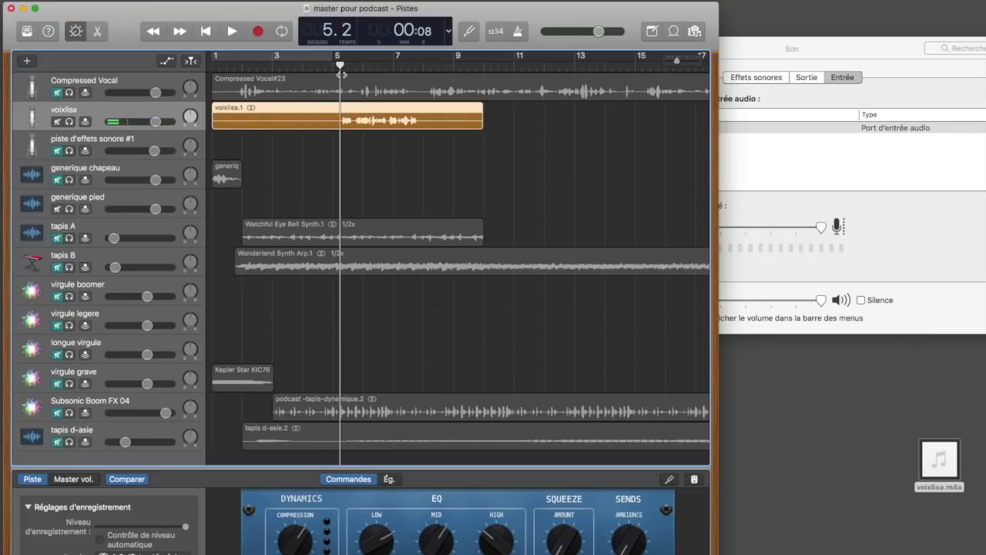
right_click(342, 126)
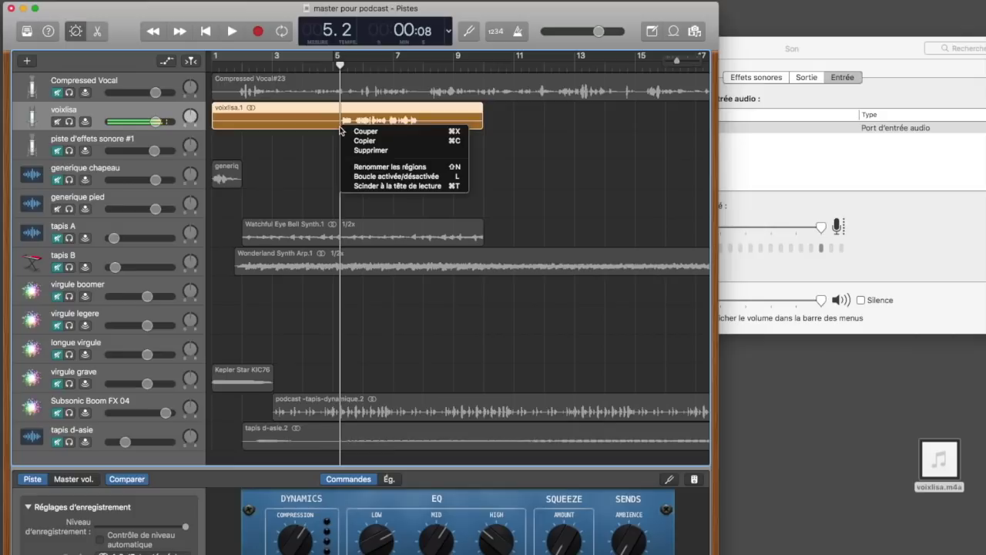
left_click(390, 186)
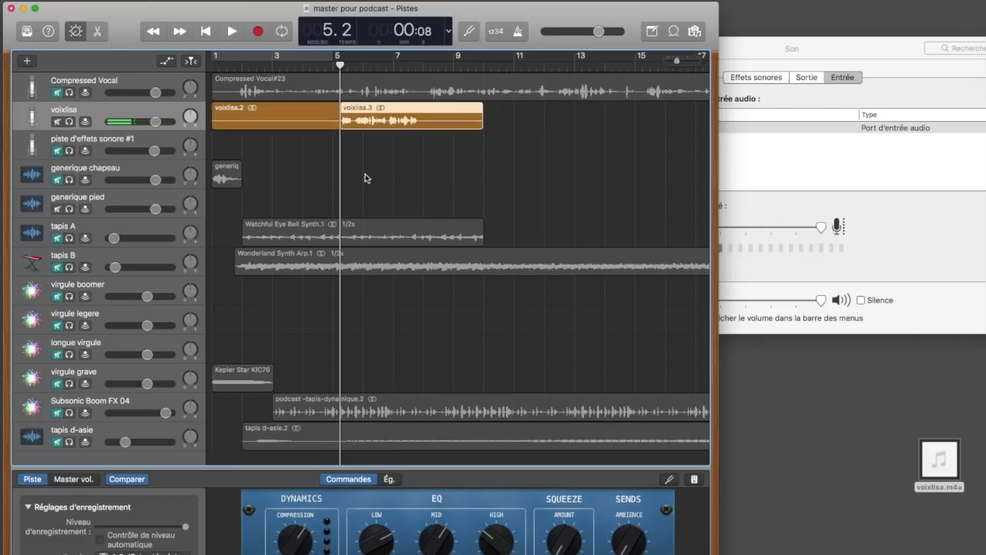
Delete the silent first part of the voixlisa audio and move the remaining region to position 1.1.1.1
left_click(295, 112)
key("Delete")
left_click_drag(426, 107, 287, 106)
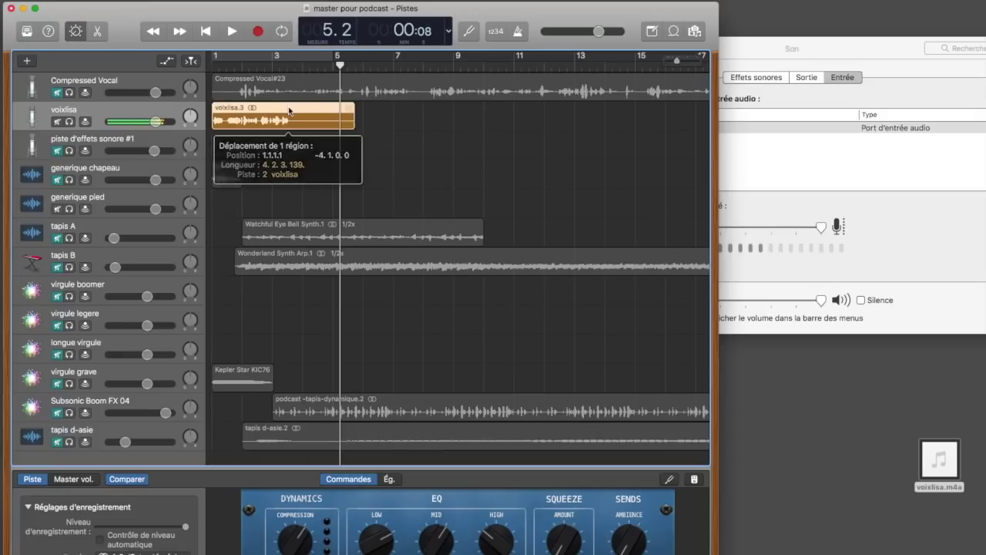
Play the project from the beginning twice to listen to the voixlisa track, stopping playback each time
key("Return")
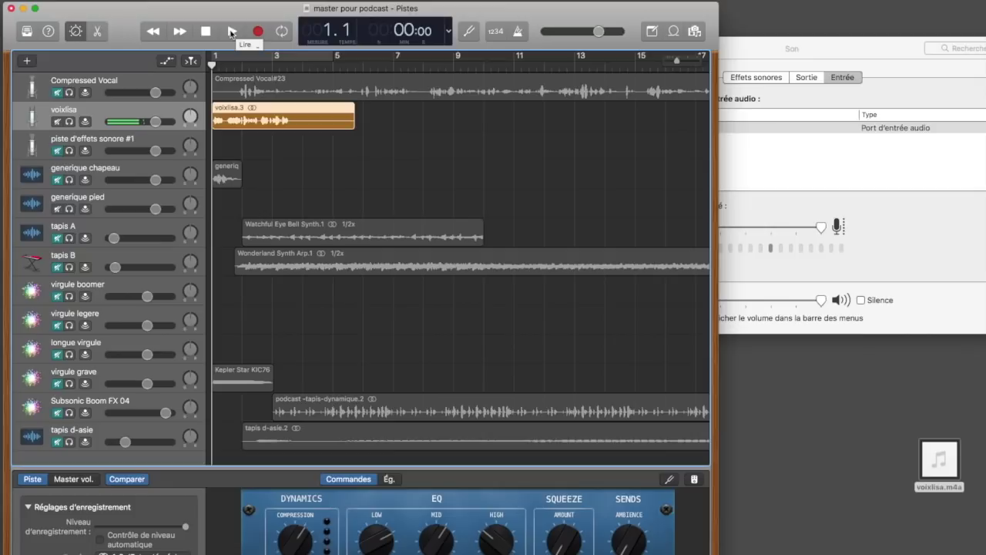
left_click(231, 31)
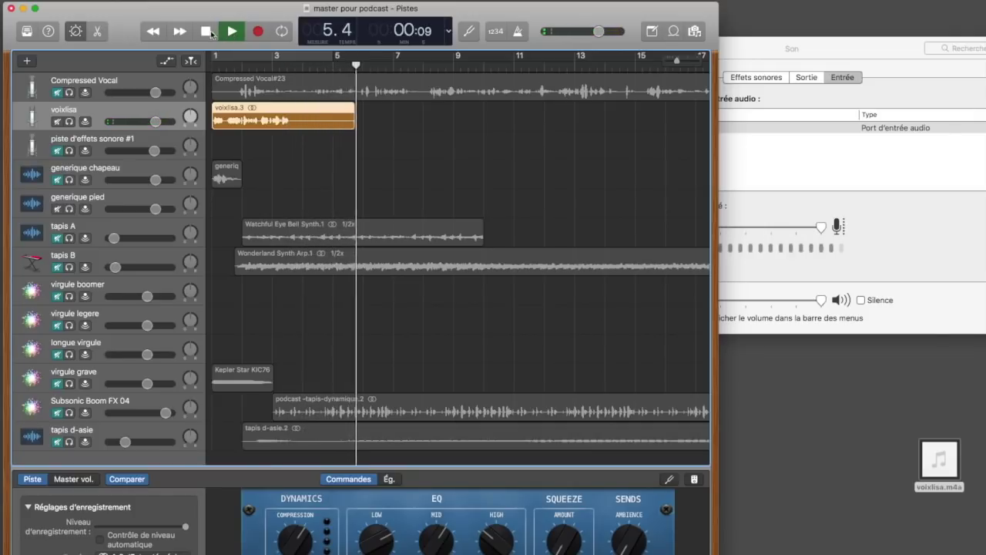
left_click(208, 31)
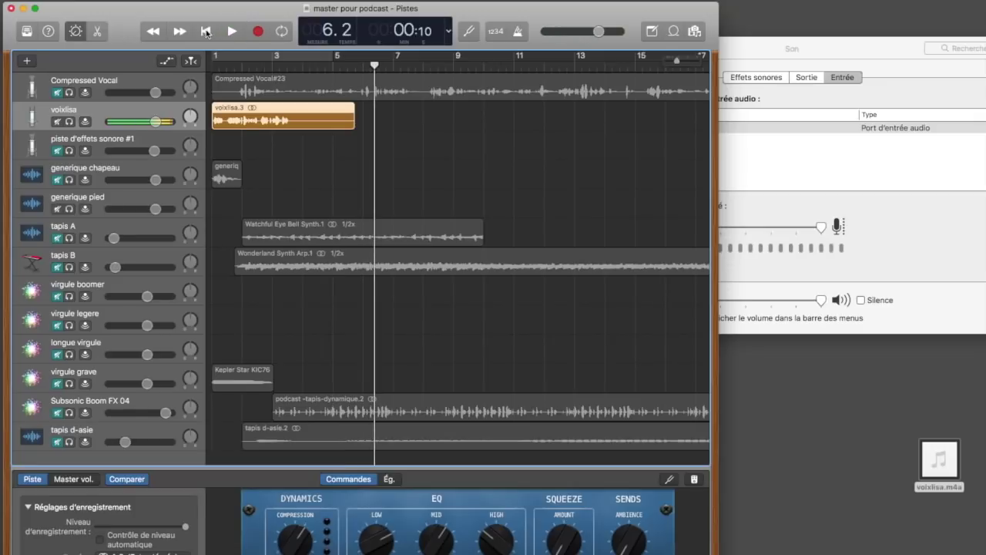
left_click(206, 32)
left_click(231, 31)
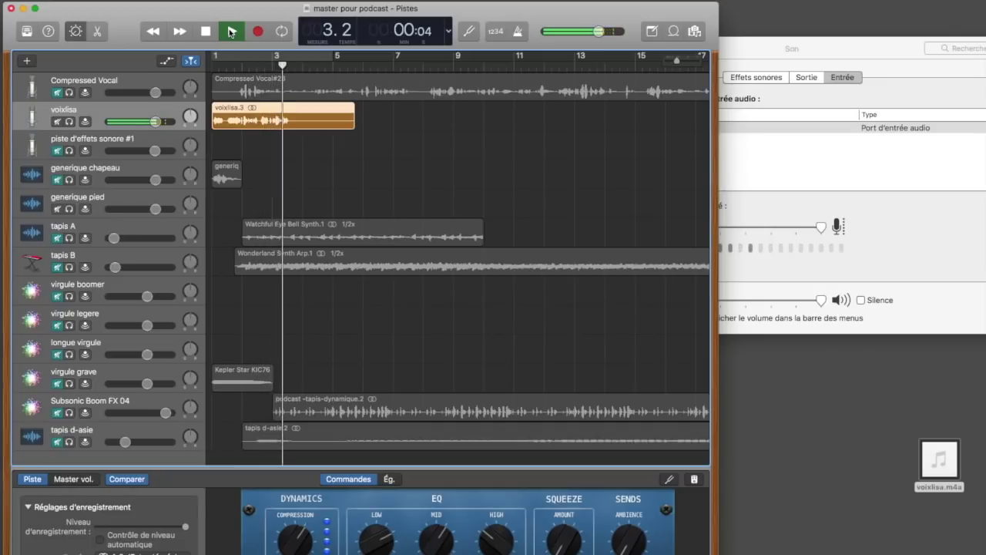
left_click(231, 32)
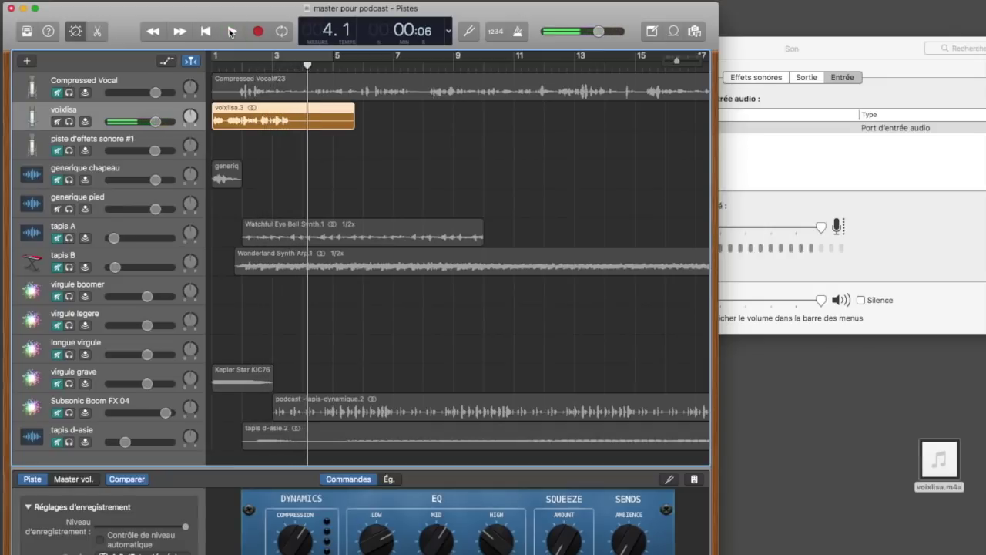